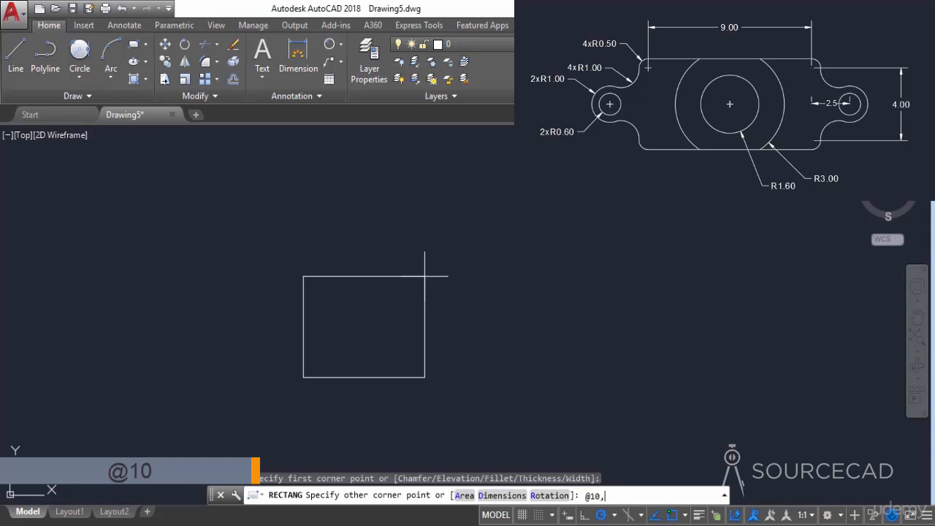
text(5)
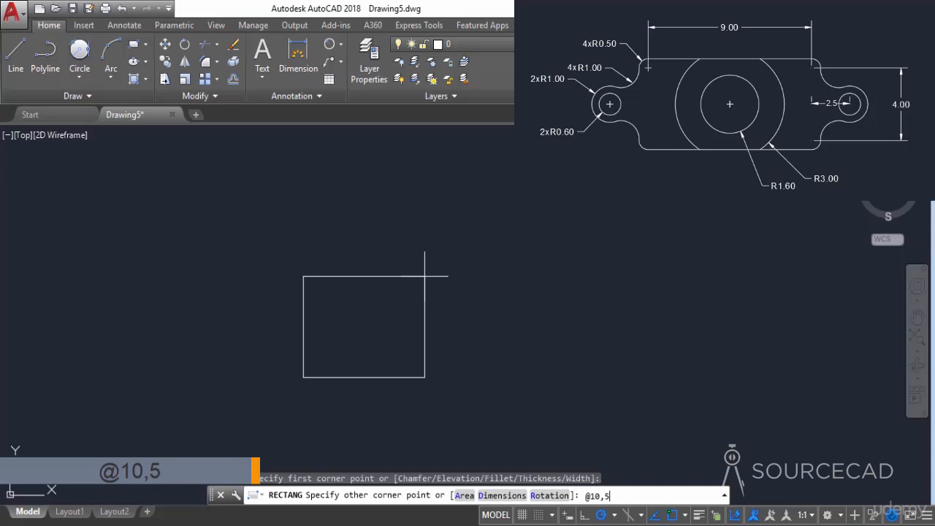
key(Return)
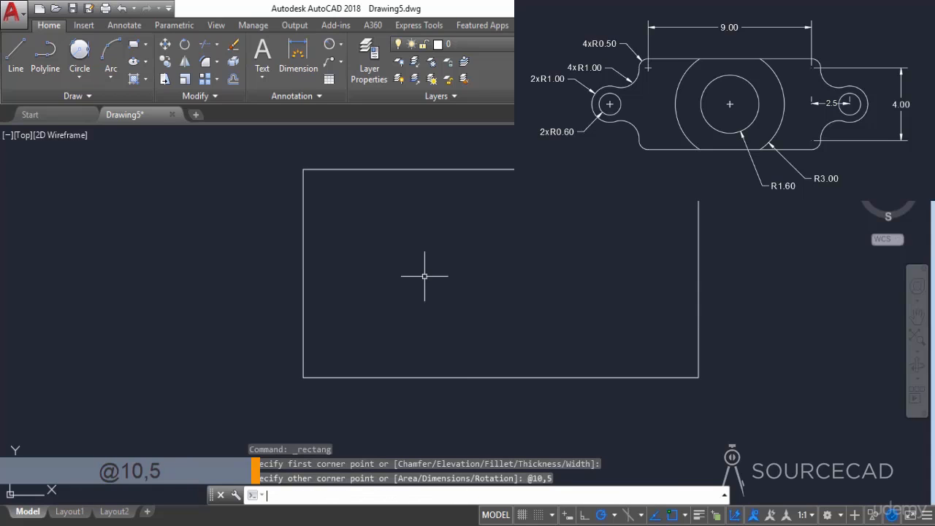
scroll(485, 264, down, 2)
mouse_move(486, 265)
middle_down()
mouse_move(496, 267)
mouse_move(488, 292)
middle_up()
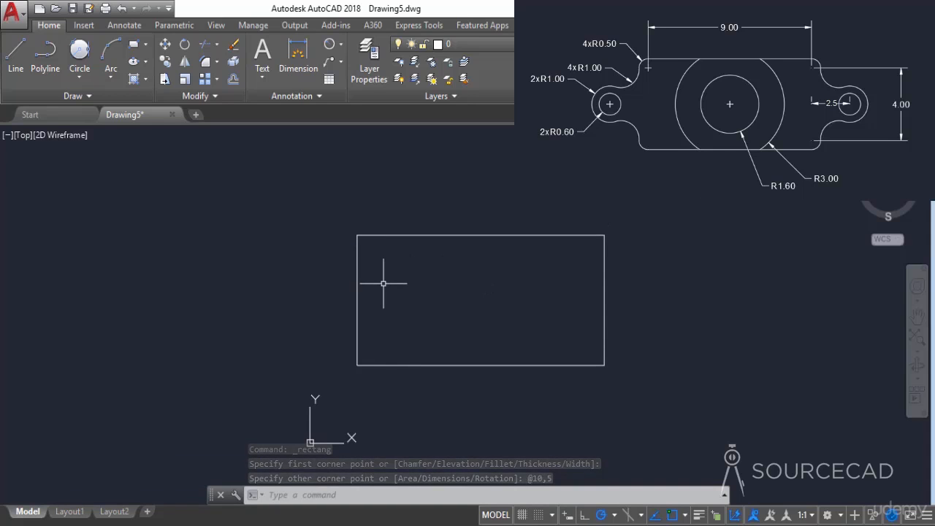
Fillet all corners of the rectangle at once as a polyline with a 0.5 radius
click(205, 63)
text(R)
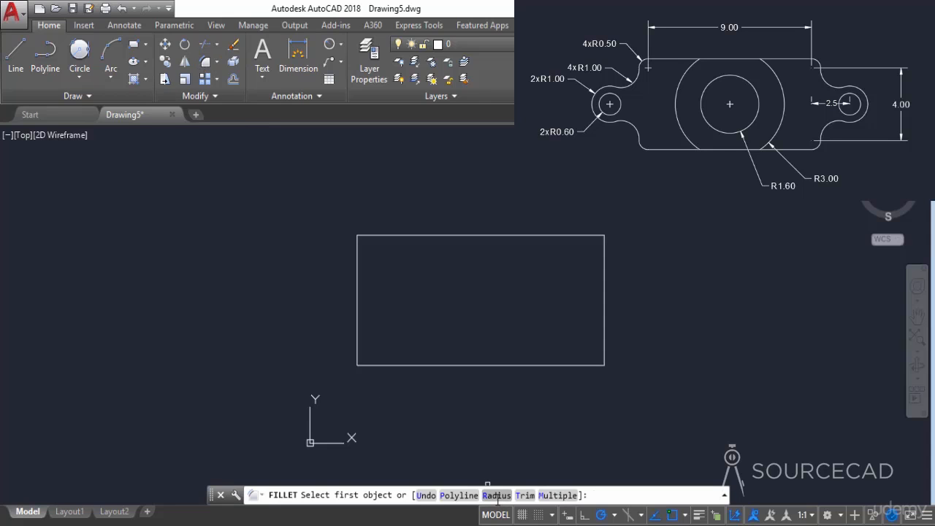
key(Return)
text(0.5)
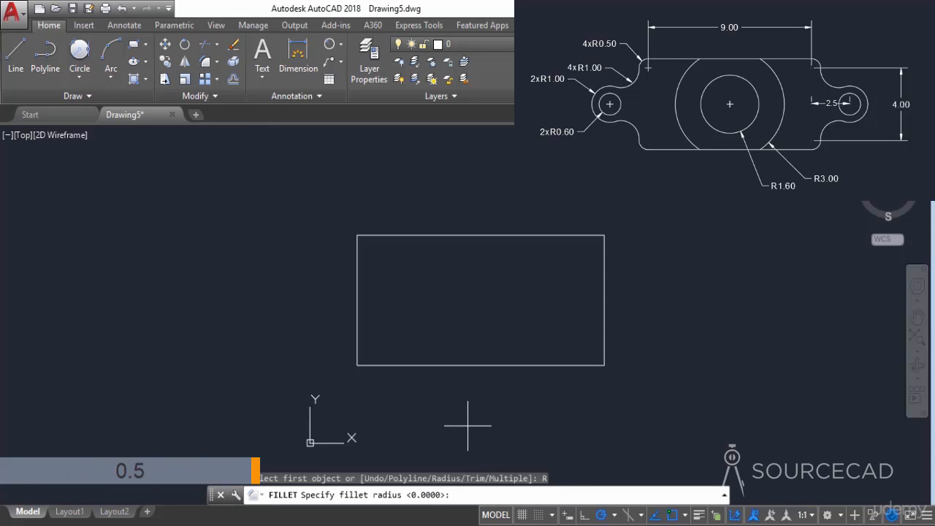
text(0)
key(Return)
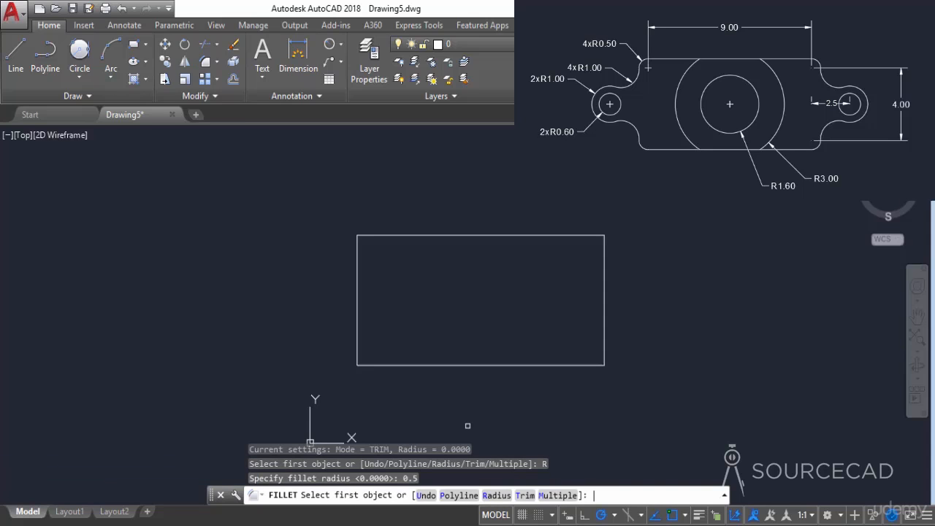
click(458, 495)
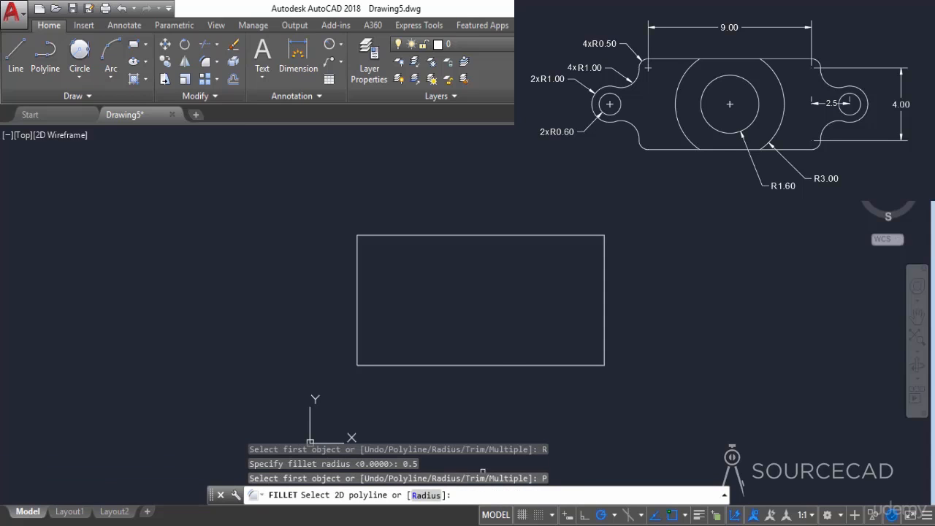
click(503, 365)
key(Escape)
key(Escape)
key(Escape)
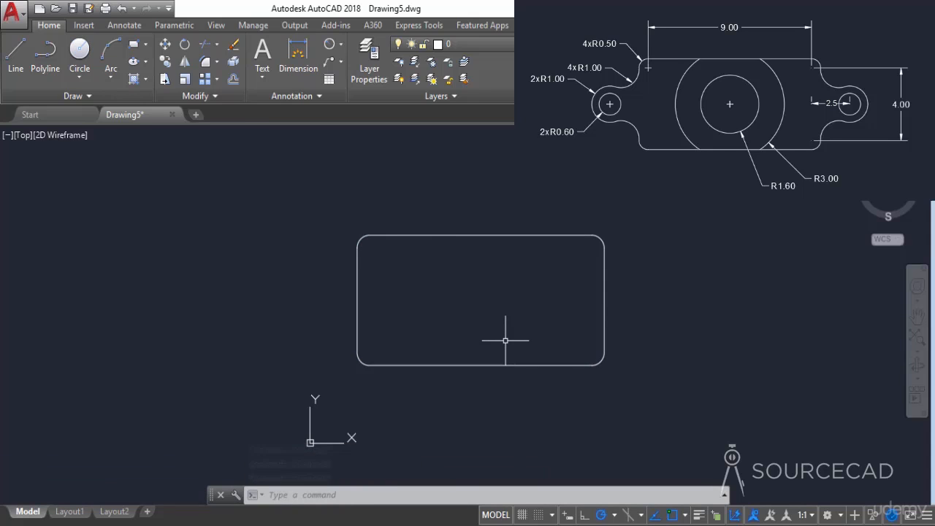
Draw a 2.5-unit vertical helper line downward from the midpoint of the rectangle's top edge
click(25, 69)
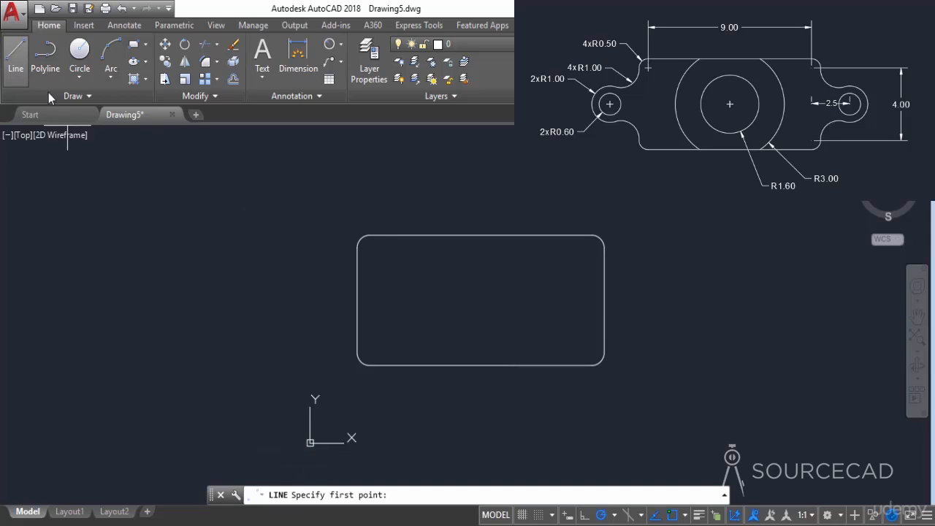
click(480, 235)
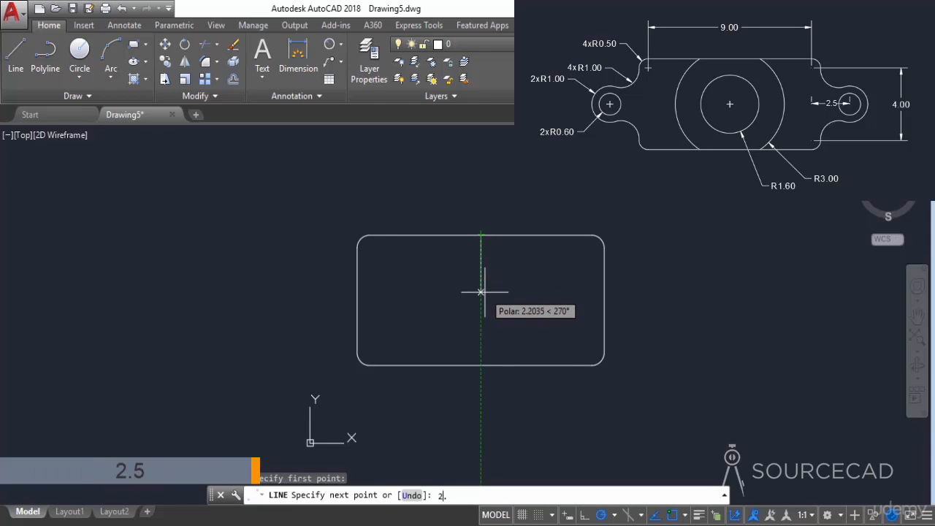
key(Return)
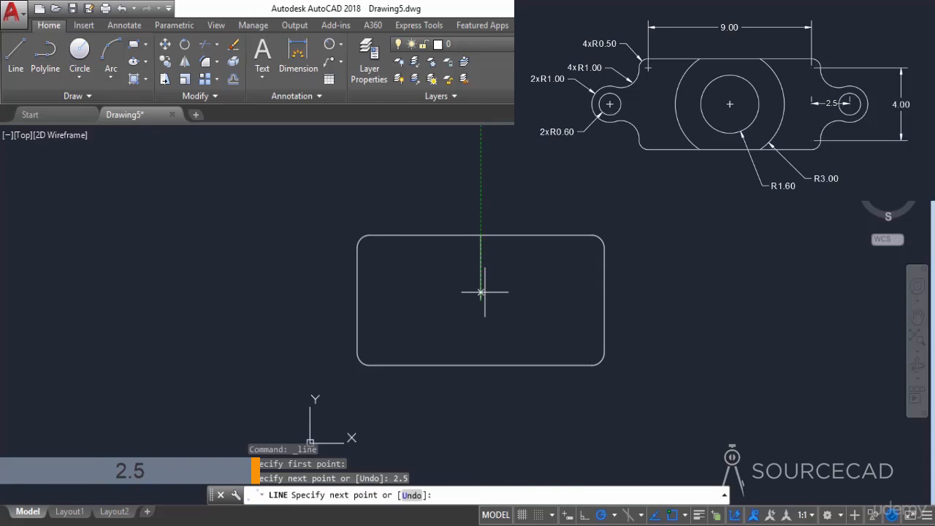
key(Return)
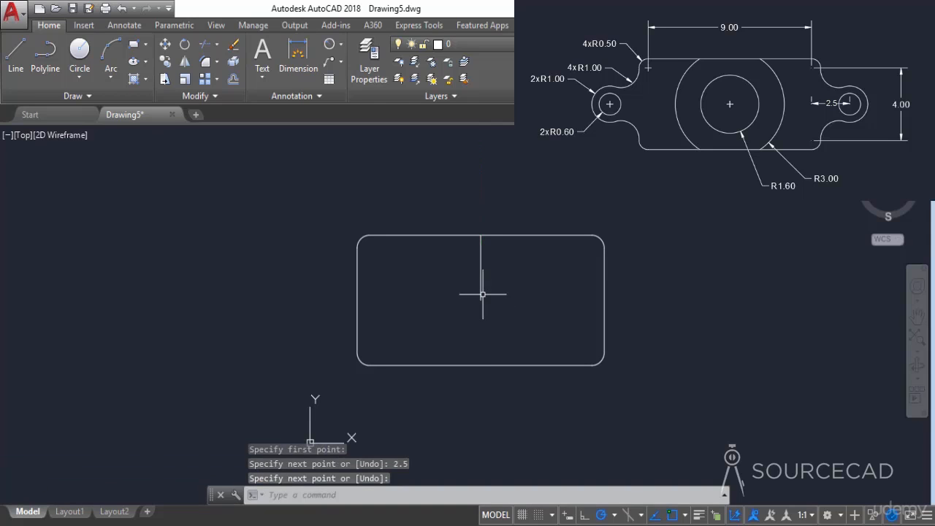
Draw two concentric circles with radii 3 and 1.6, centred on the lower end of the helper line
click(80, 52)
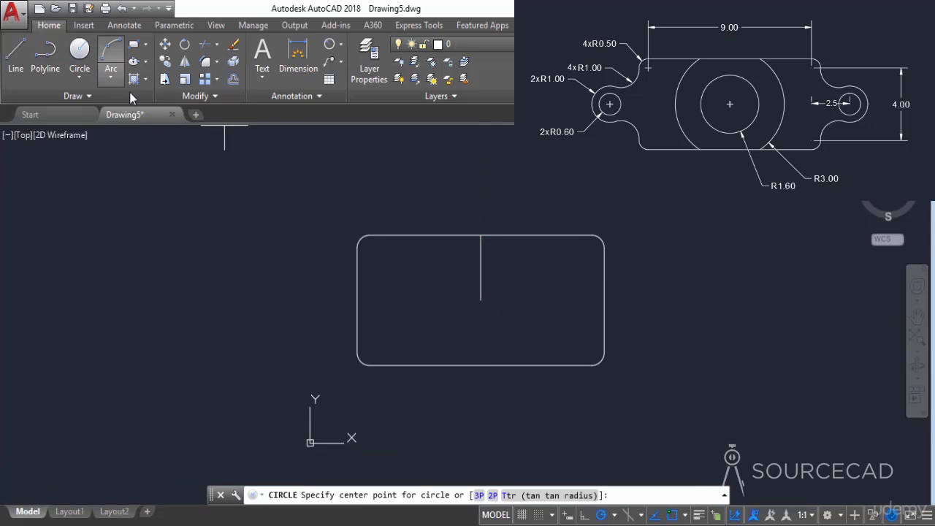
click(483, 299)
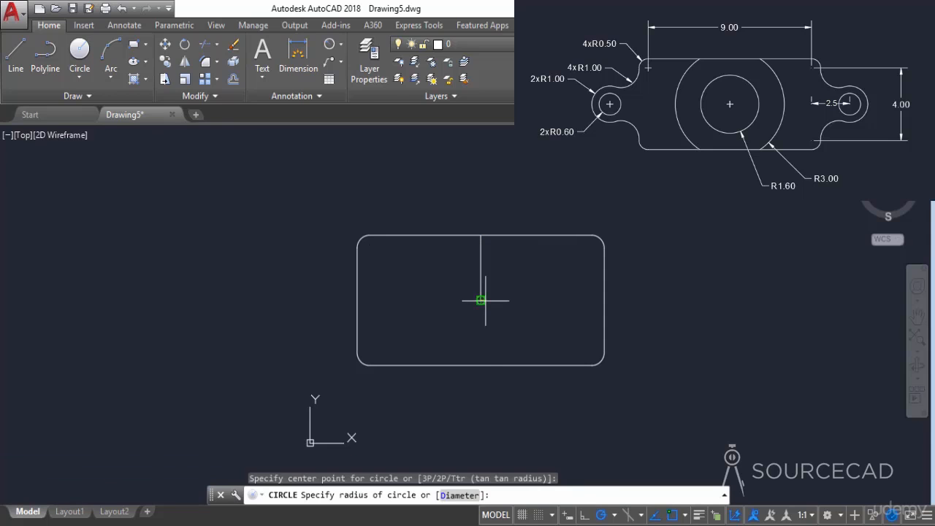
text(3)
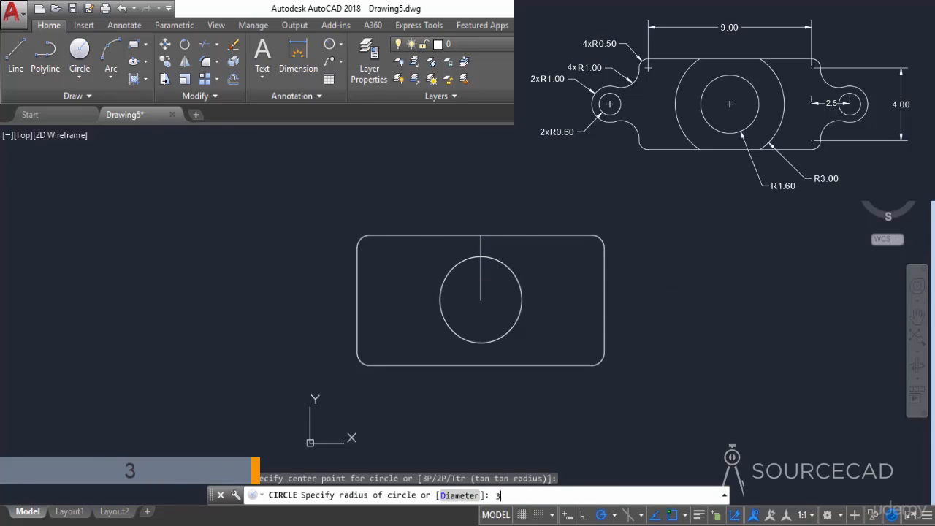
key(Return)
key(Return)
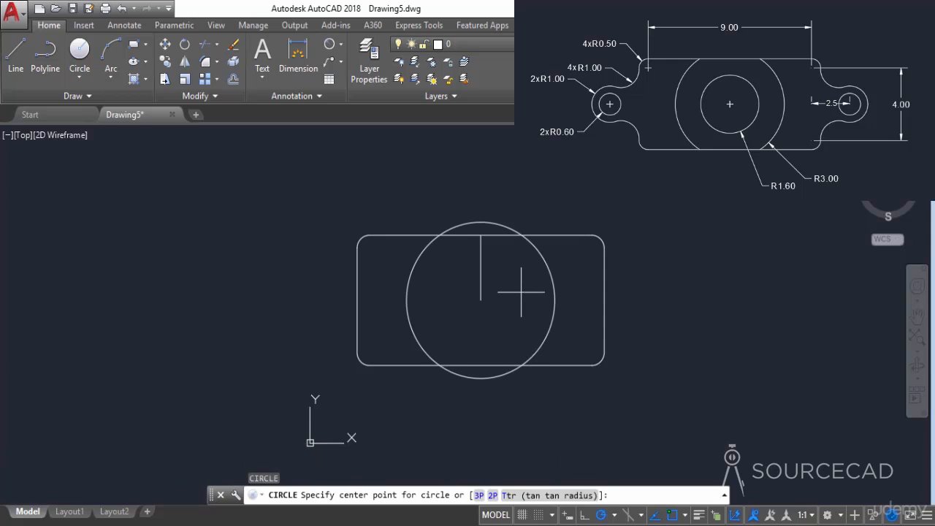
click(482, 300)
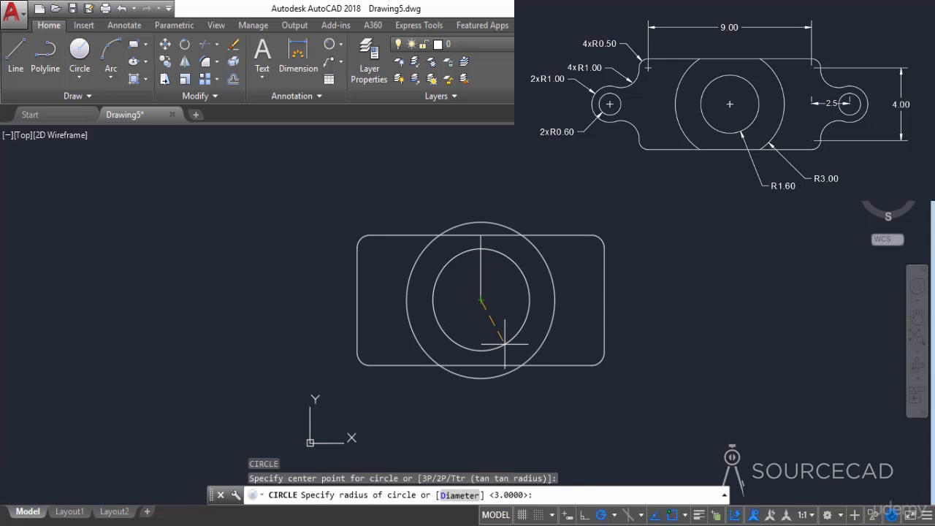
text(1.6)
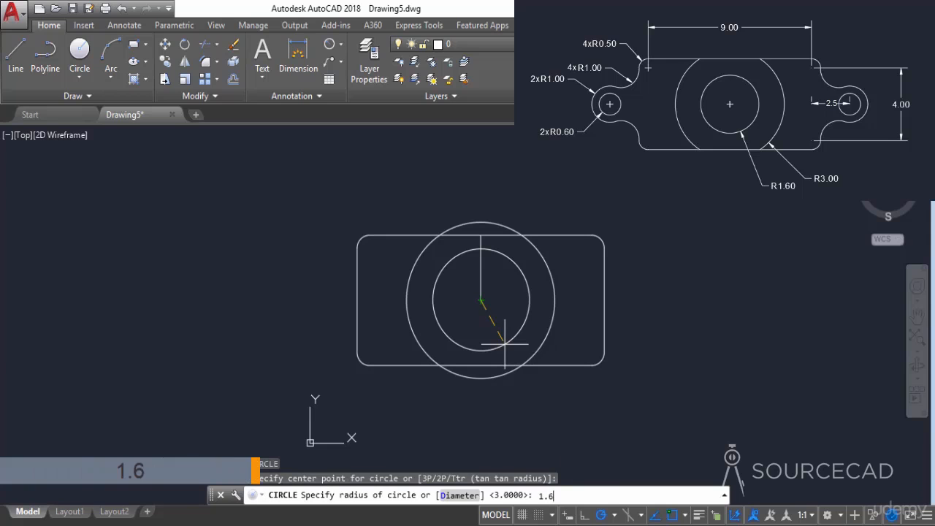
key(Return)
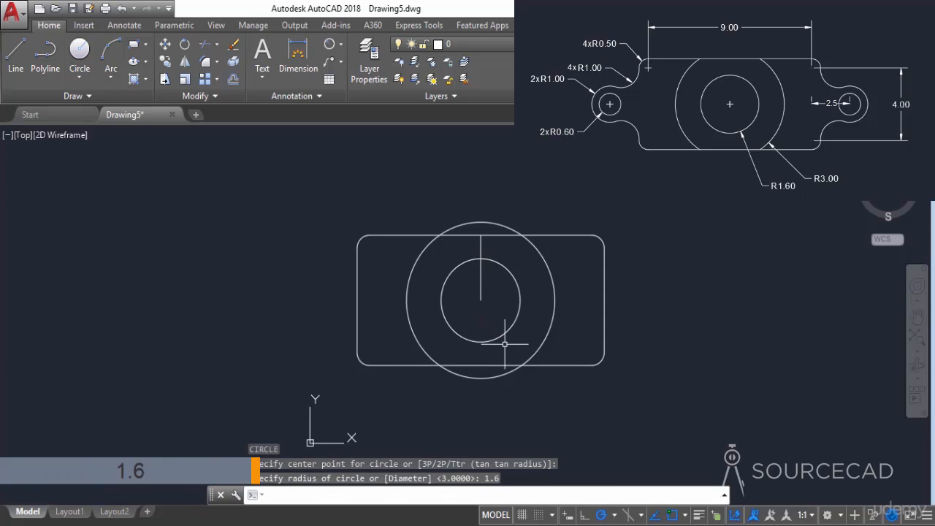
Erase the vertical helper line inside the circles
click(480, 285)
right_click(528, 204)
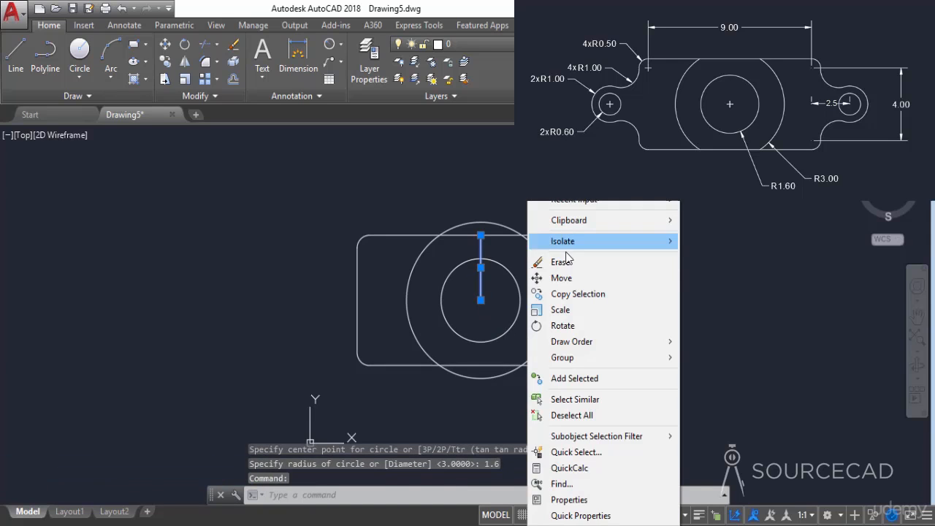
click(562, 262)
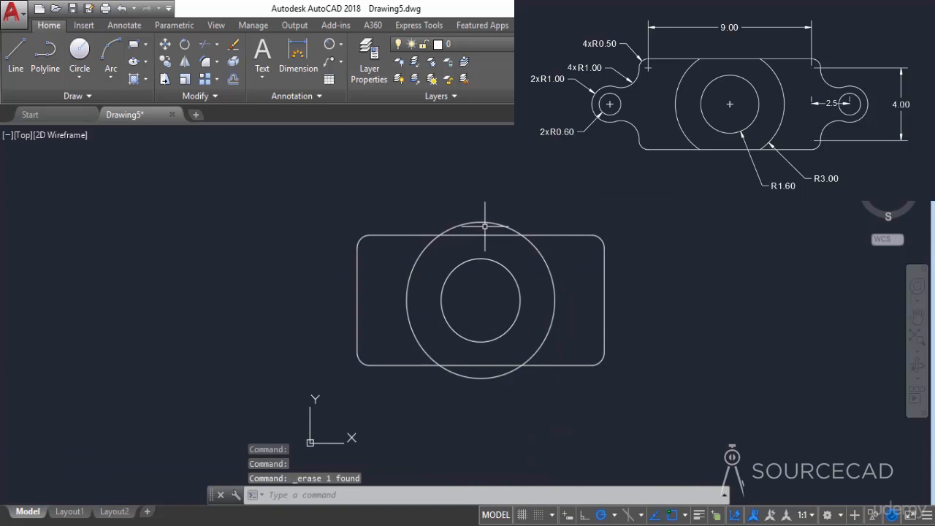
Trim the parts of the radius 3 circle that extend above and below the rectangle
click(207, 48)
click(453, 224)
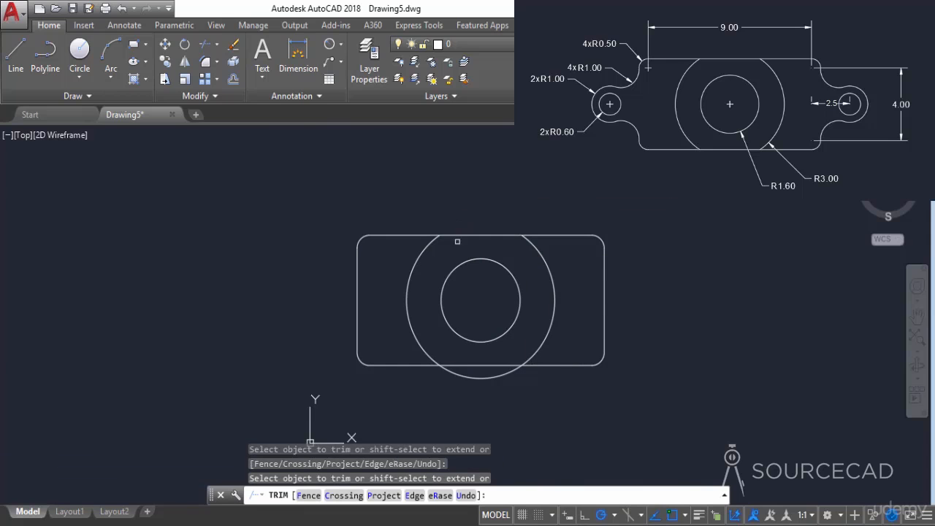
click(485, 379)
right_click(504, 208)
click(515, 216)
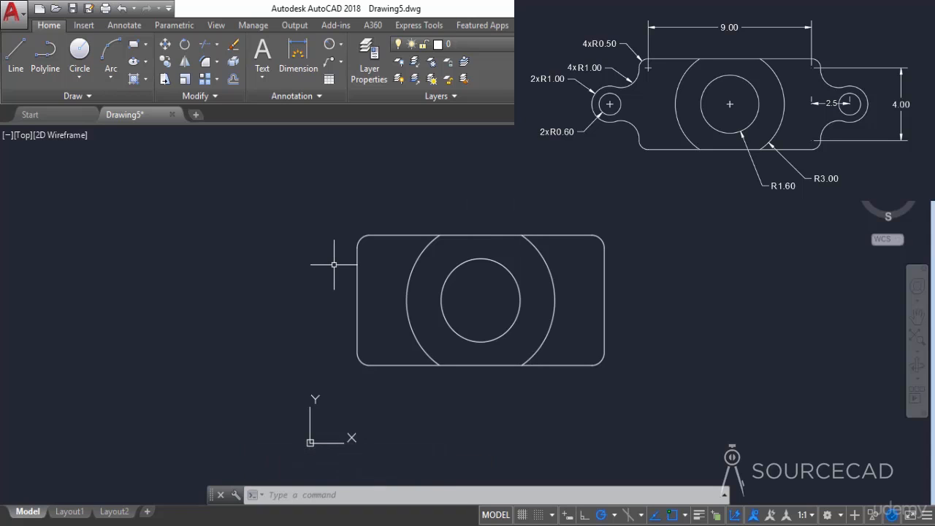
Draw a 2-unit horizontal line outward from the midpoint of the rectangle's left edge
click(16, 58)
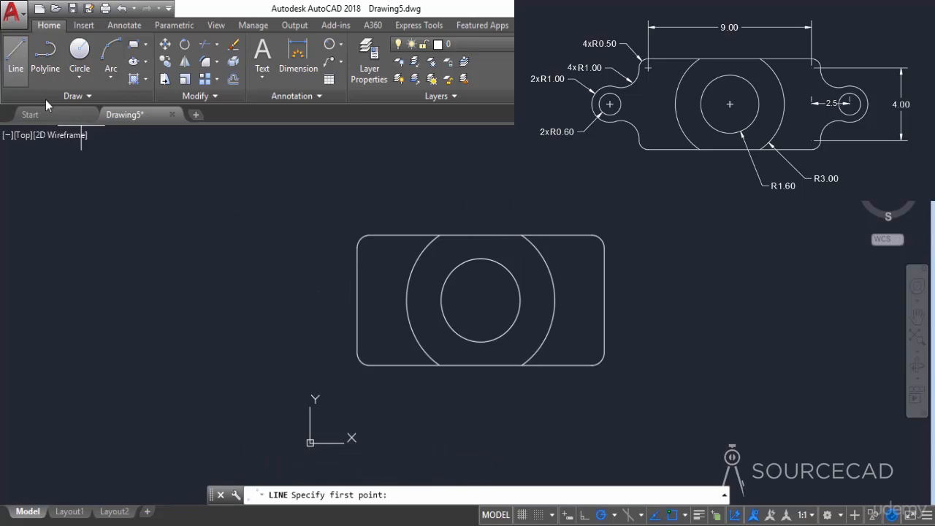
click(359, 300)
text(2)
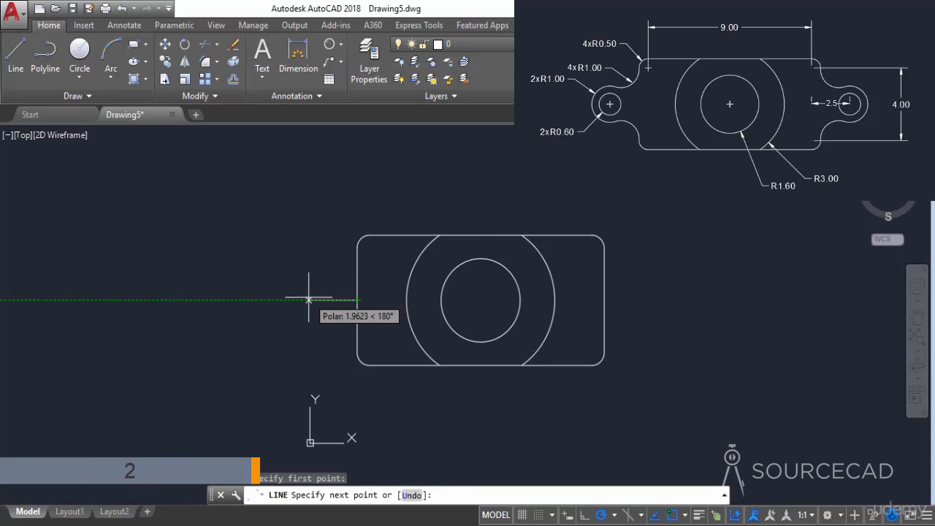
key(Return)
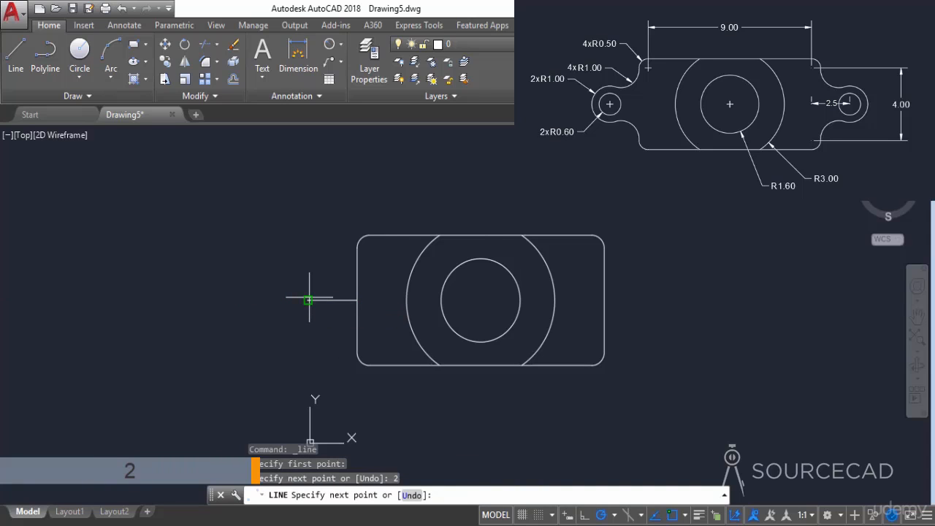
key(Return)
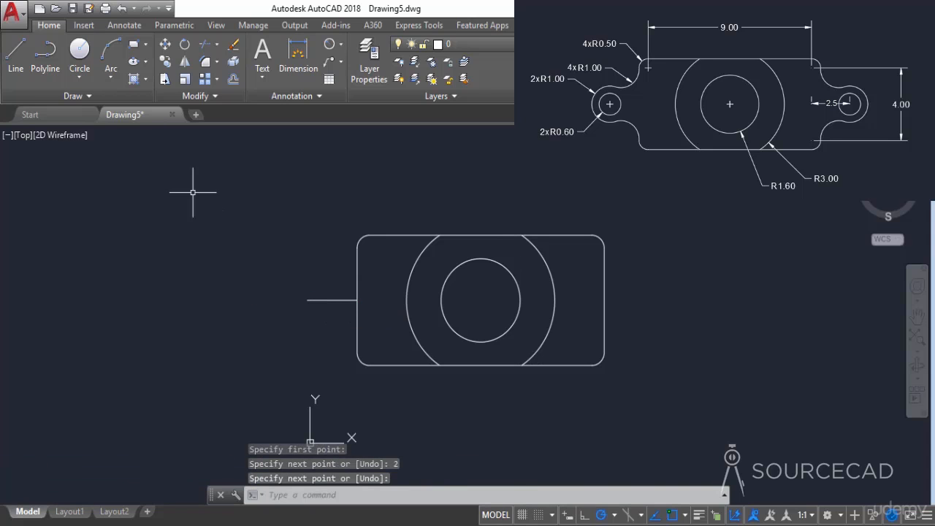
Draw two concentric circles with radii 0.6 and 1, centred on the outer end of the horizontal line
click(79, 55)
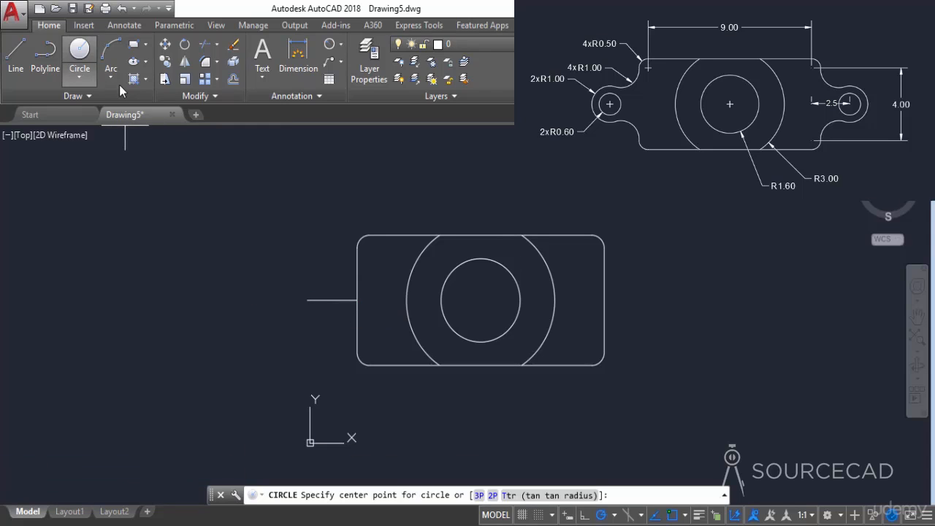
click(308, 300)
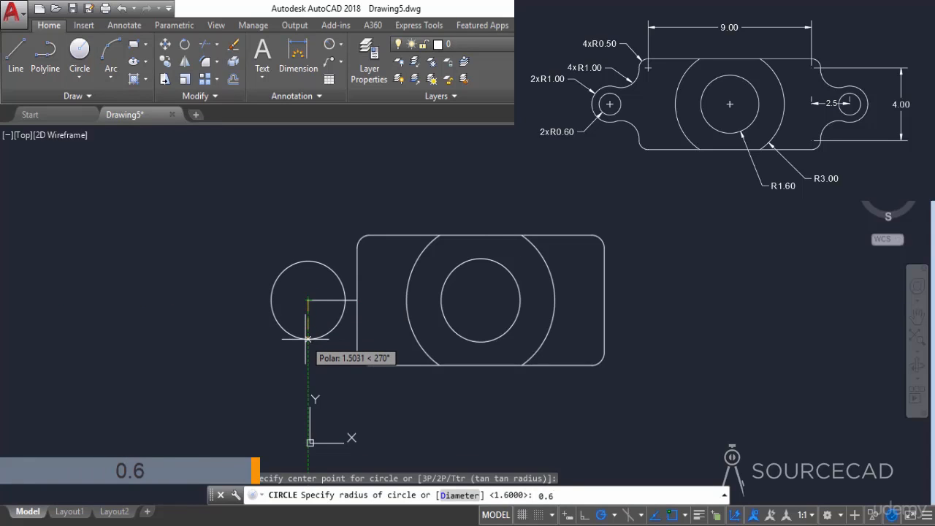
key(Return)
key(Return)
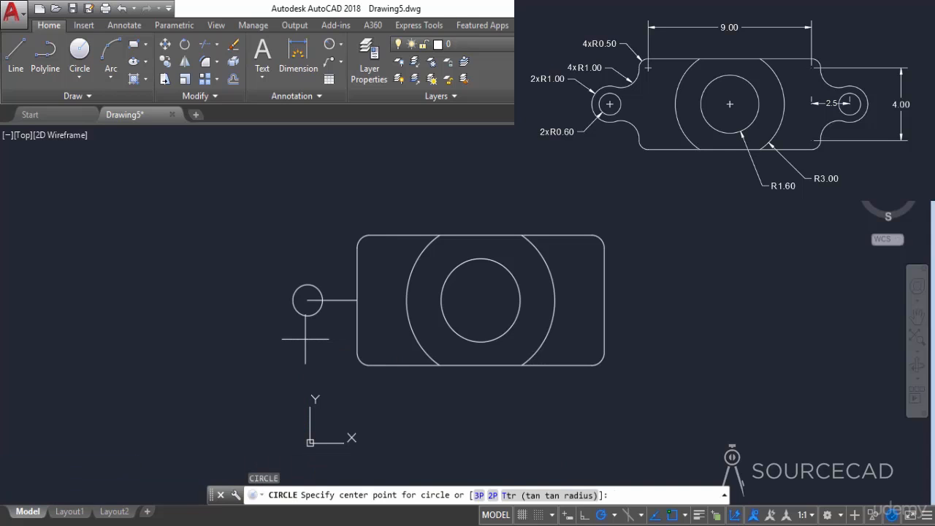
click(308, 299)
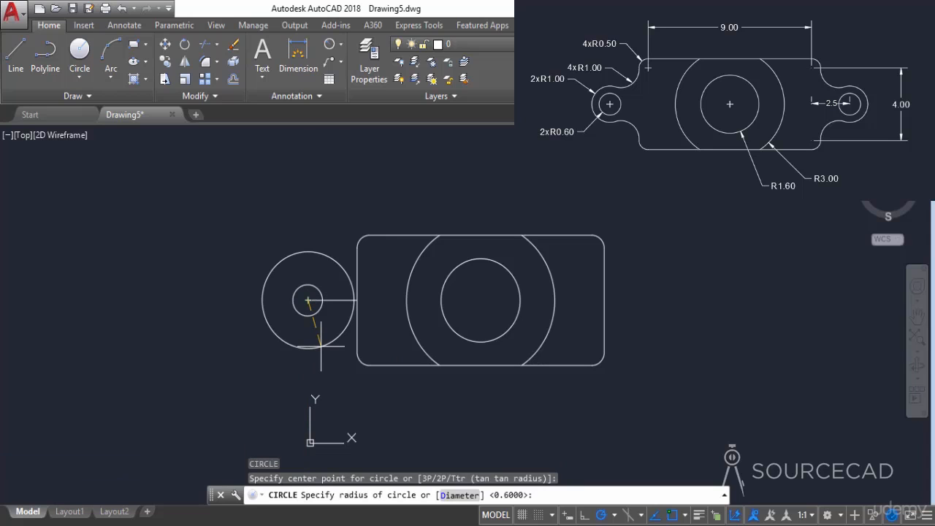
text(1)
key(Return)
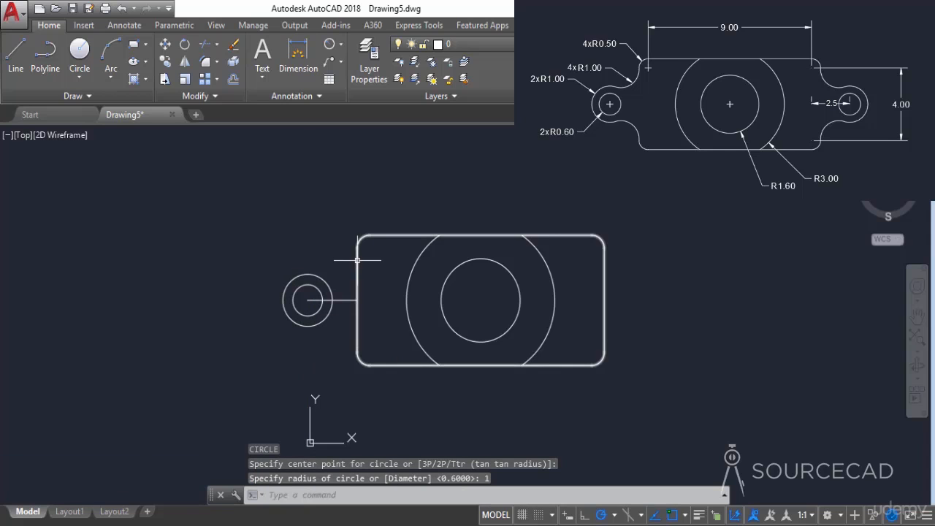
Draw a radius 1 circle tangent to the upper part of the lug's outer circle and the rectangle's left edge
click(89, 74)
click(124, 226)
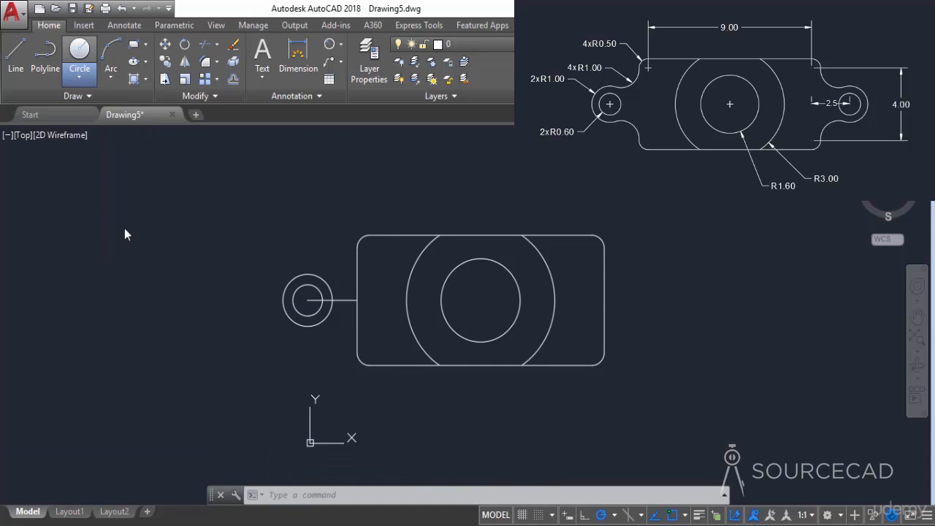
click(319, 279)
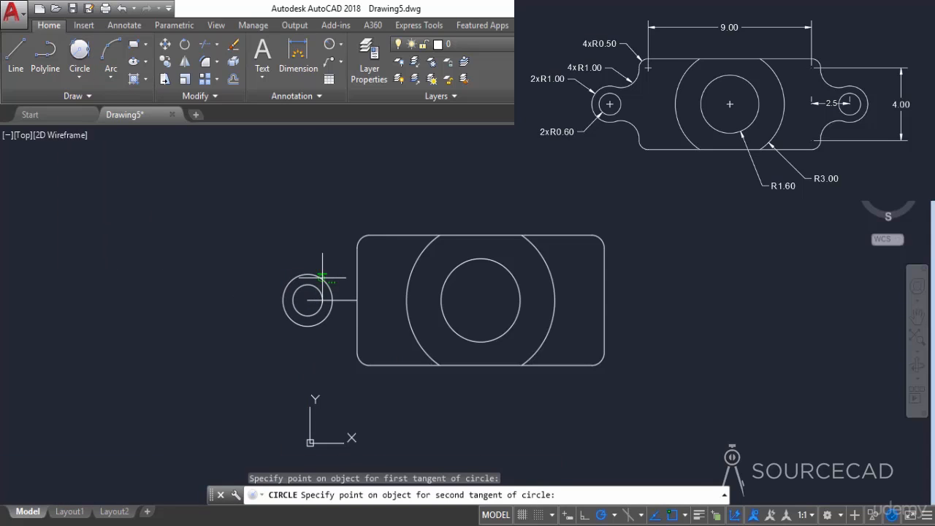
click(357, 260)
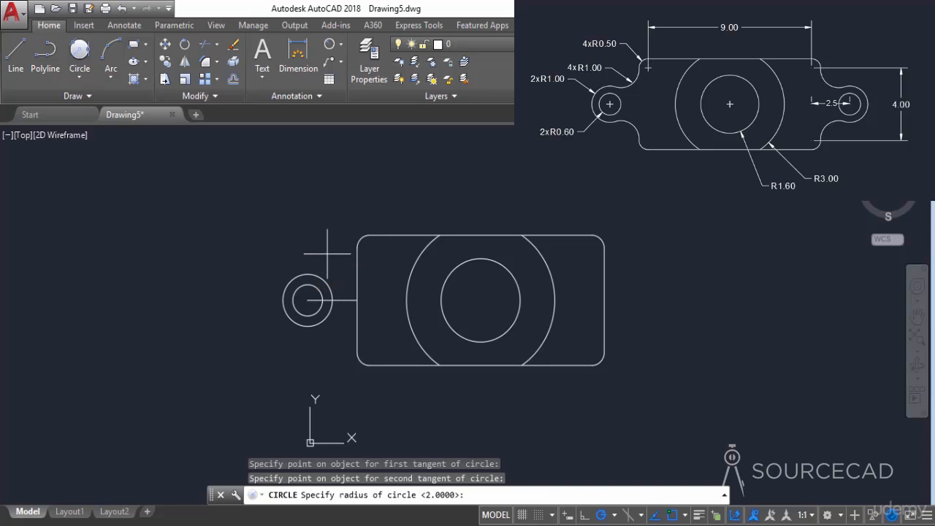
text(1)
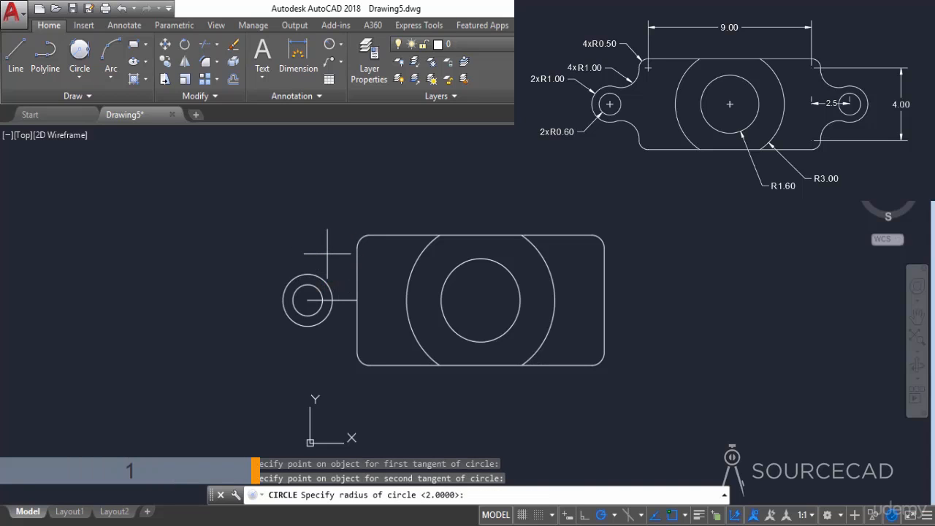
key(Return)
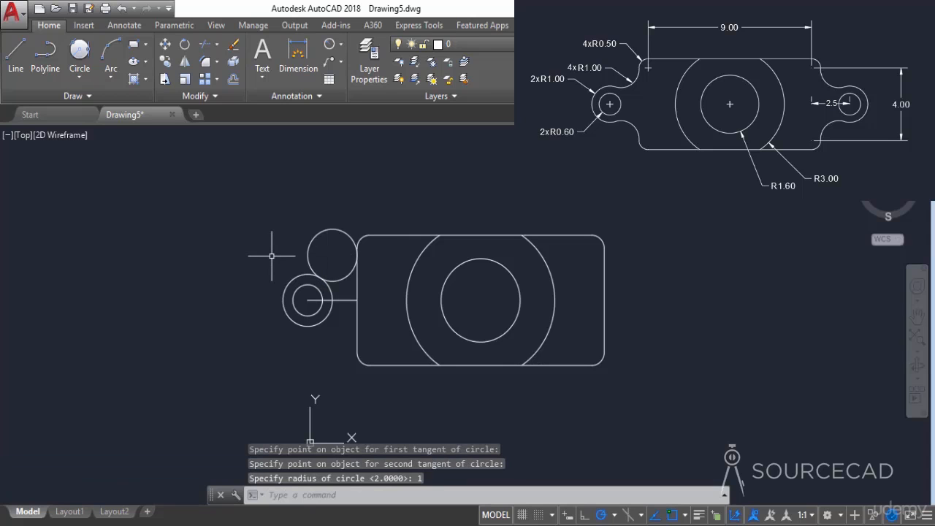
Trim the outer part of the tangent circle, keeping only the concave arc between the lug and the rectangle
click(206, 43)
key(Return)
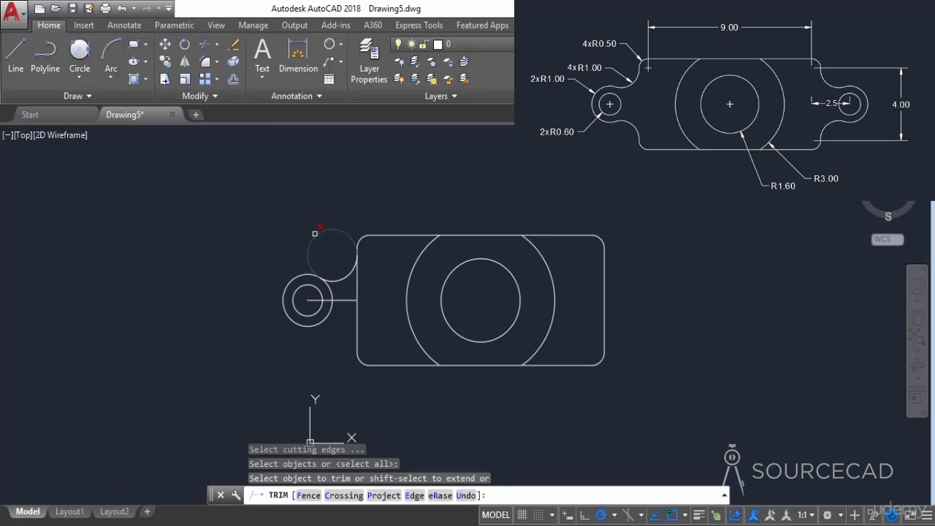
right_click(299, 218)
click(315, 232)
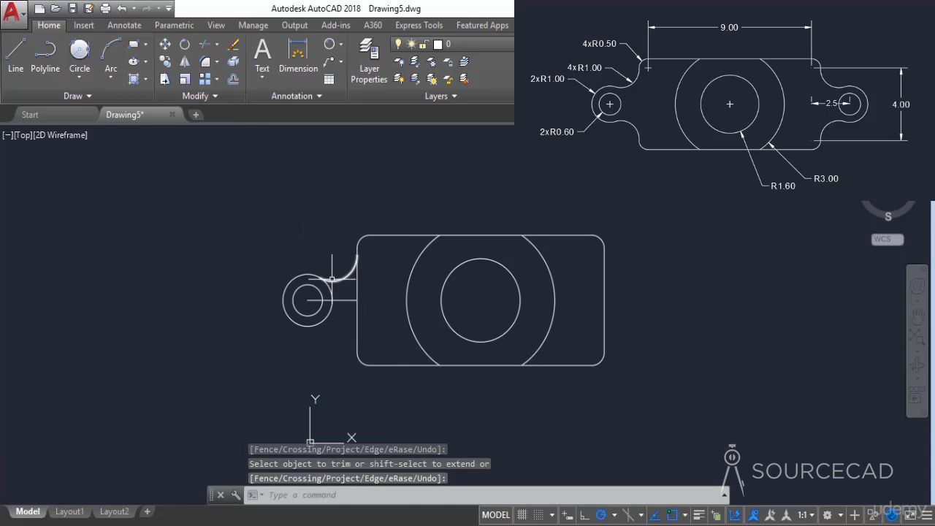
Mirror the concave arc about the horizontal helper line, keeping the original arc
click(184, 62)
click(344, 277)
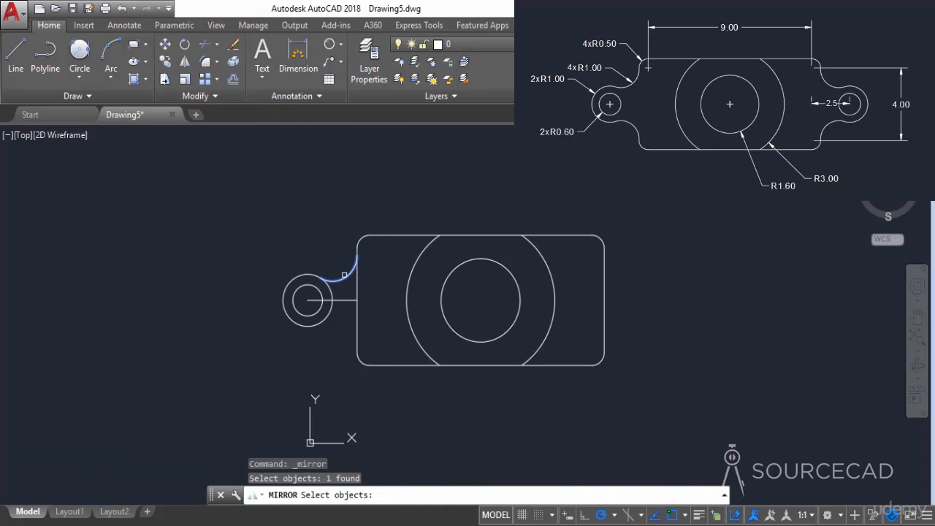
key(Return)
click(356, 299)
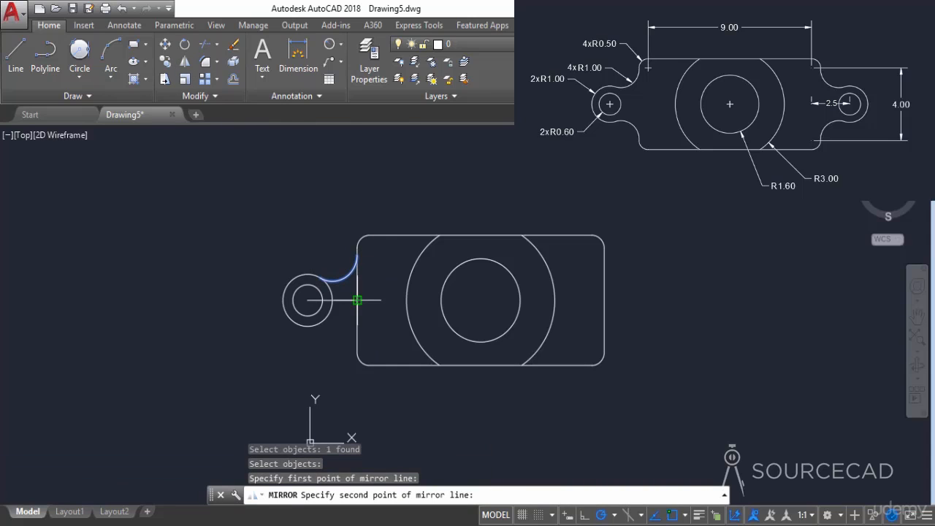
click(321, 299)
right_click(308, 299)
click(340, 306)
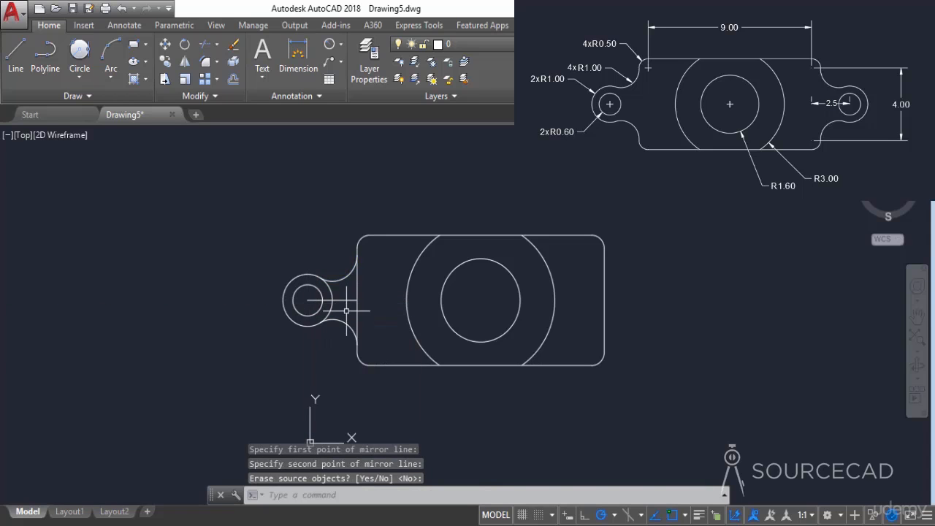
Erase the horizontal helper line between the lug's centre and the rectangle's left edge
click(348, 300)
right_click(322, 235)
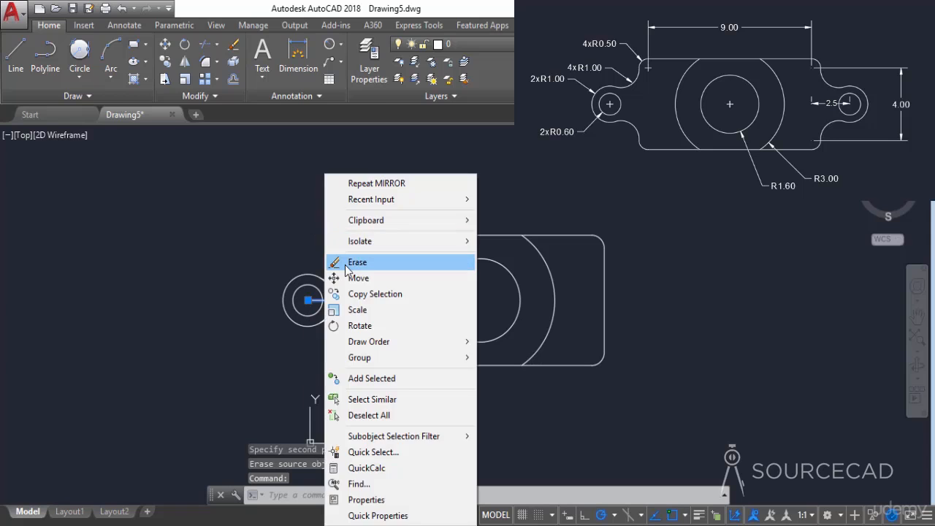
click(346, 263)
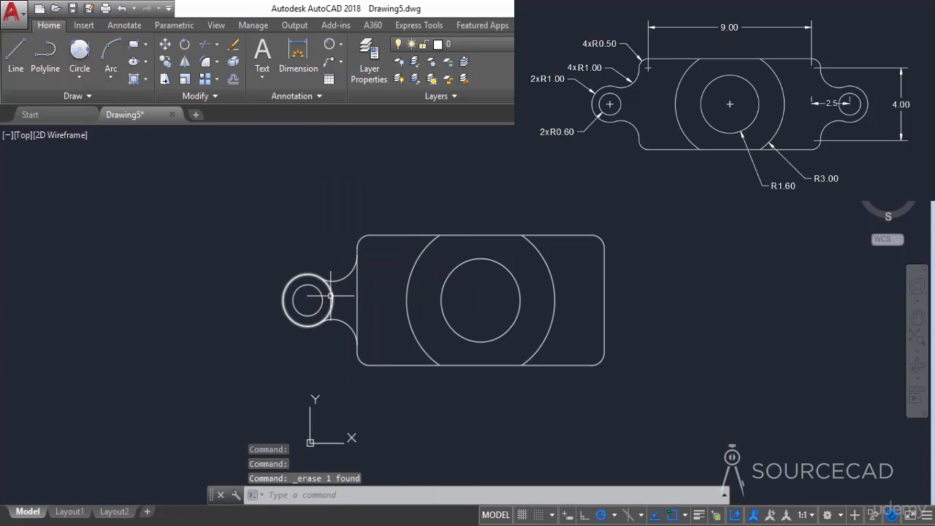
Trim the part of the lug's outer circle that lies between the two concave arcs
click(206, 44)
key(Return)
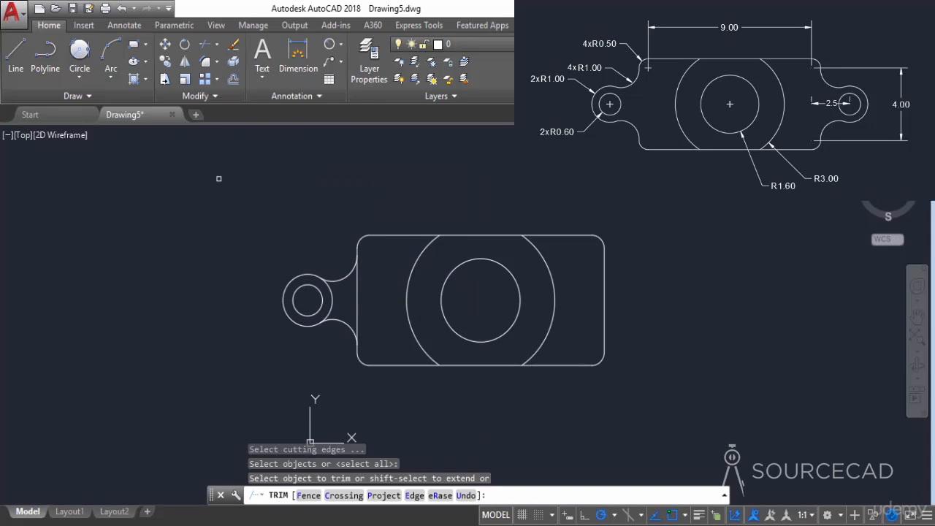
click(313, 292)
click(331, 292)
right_click(315, 236)
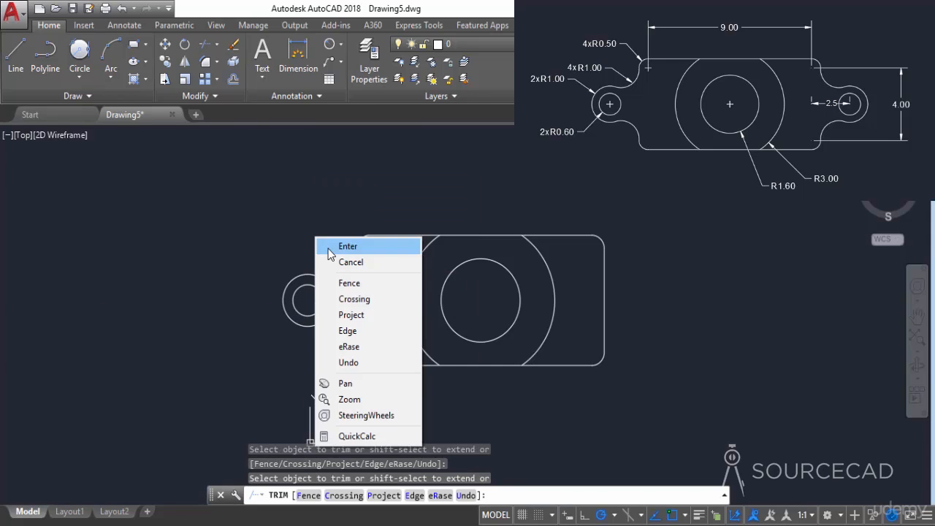
click(328, 247)
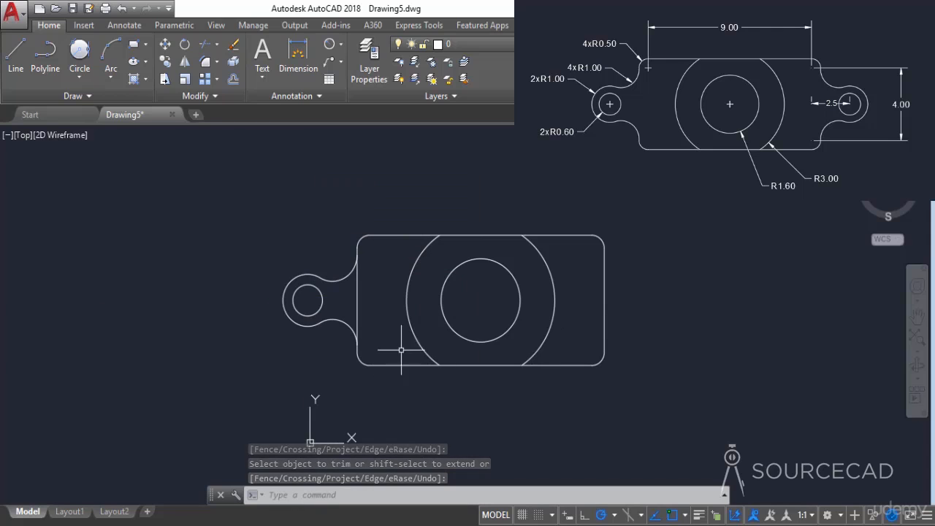
Mirror the whole left lug with its hole about the vertical axis through the plate's centre, keeping the original
click(343, 339)
click(244, 227)
click(185, 61)
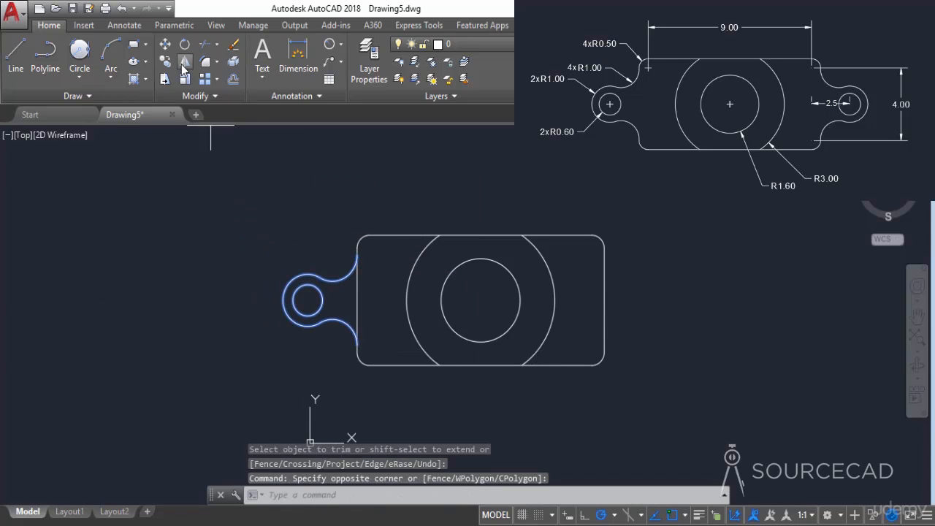
click(481, 301)
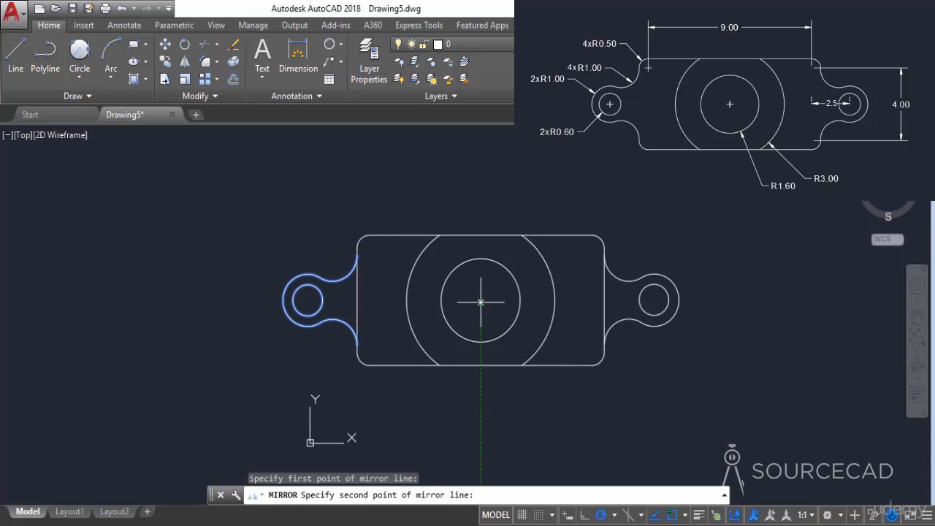
click(481, 235)
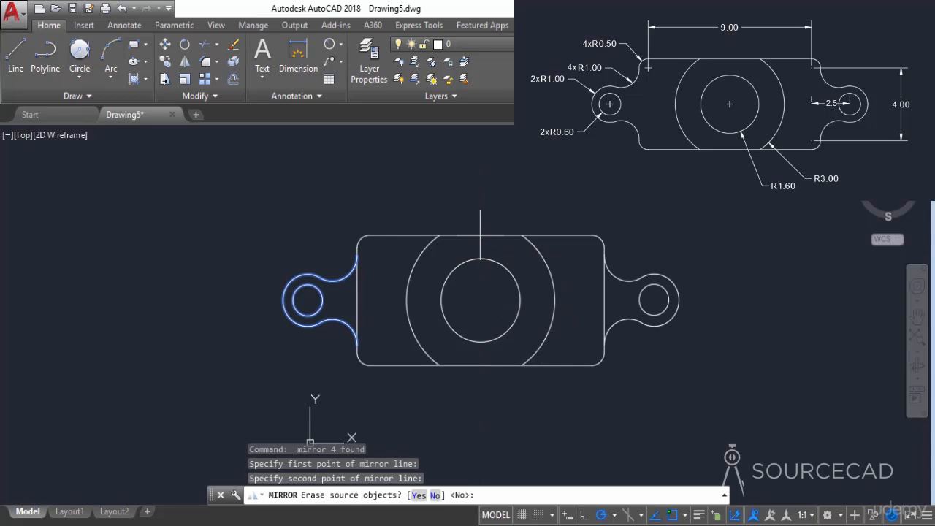
key(Return)
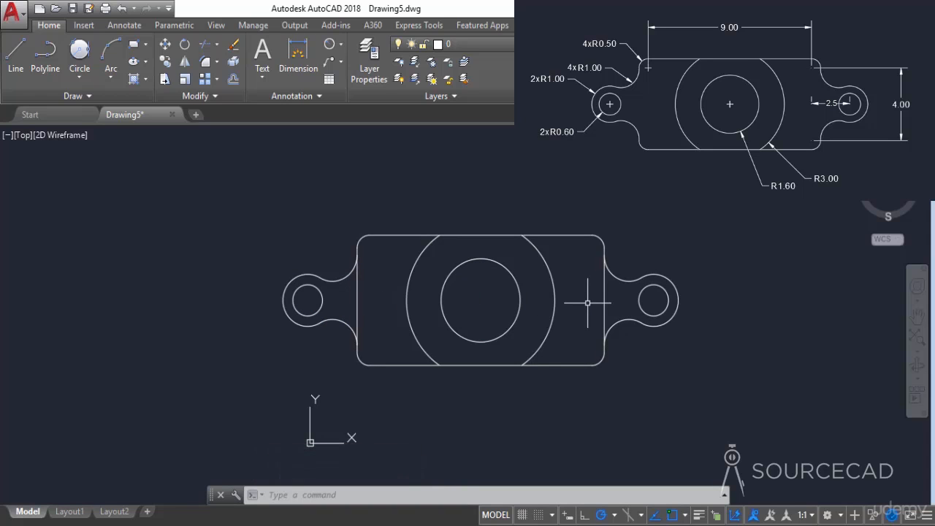
Trim the rectangle's left and right edges between the concave arcs so both lugs open into the body
click(203, 46)
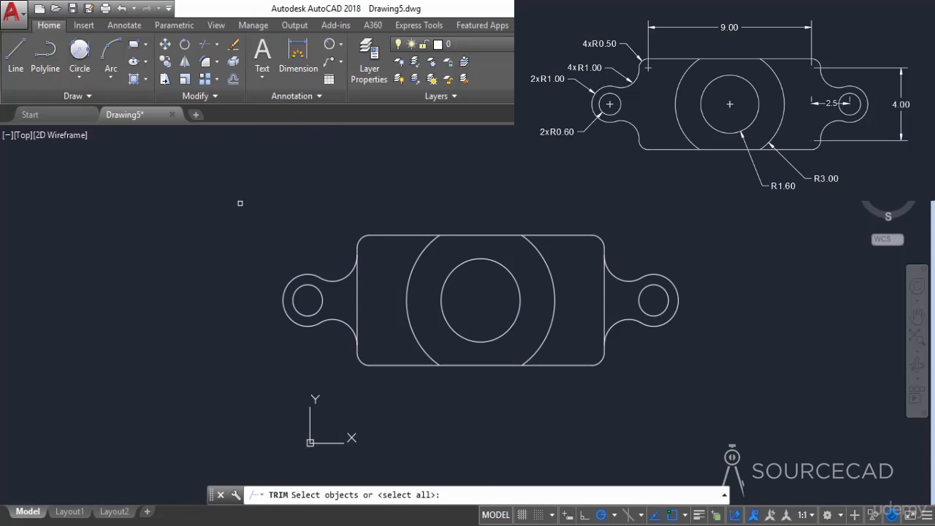
click(358, 295)
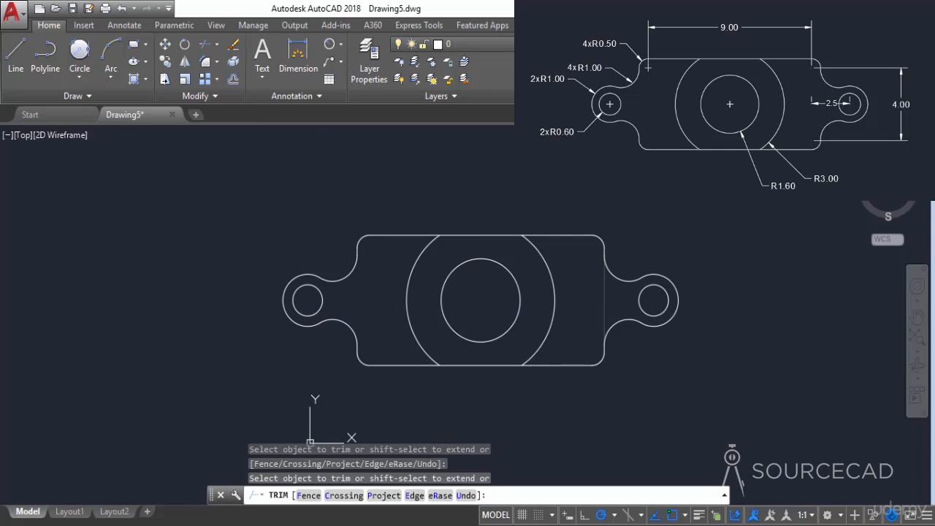
right_click(650, 227)
click(675, 233)
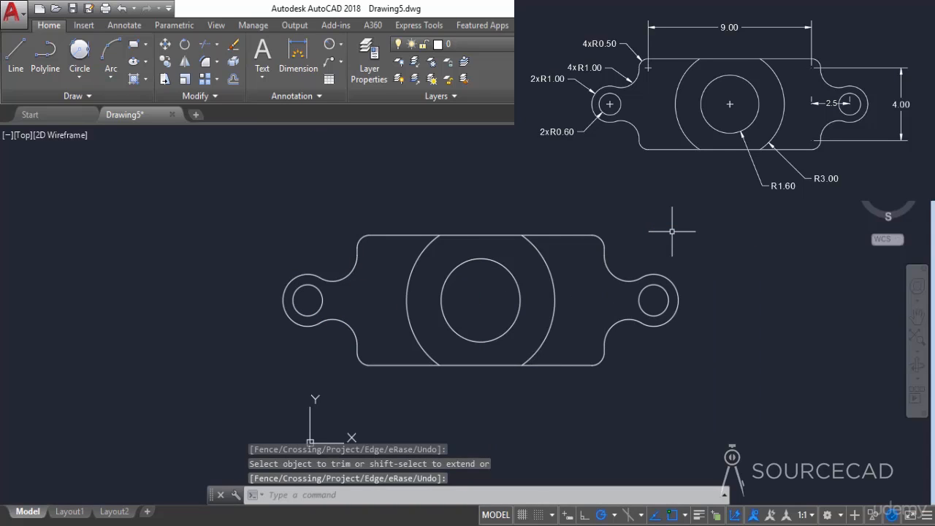